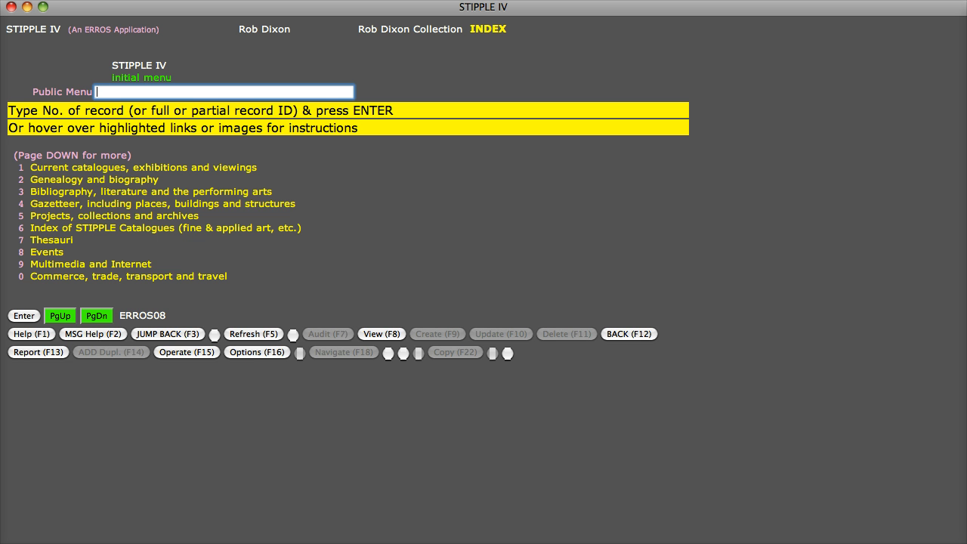
- Browse from the Gazetteer section to the building main features catalogue and list the buildings with a great hall
left_click(339, 498)
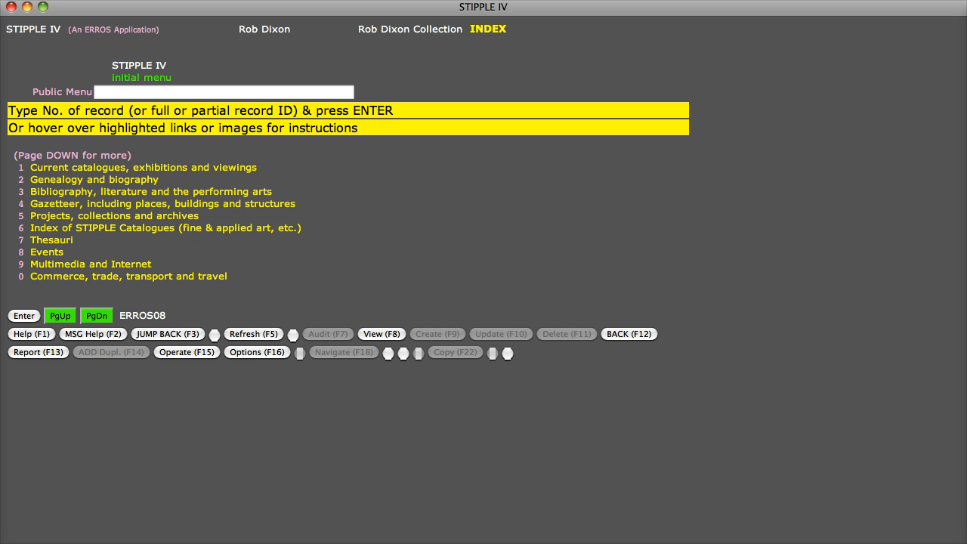
double_click(42, 208)
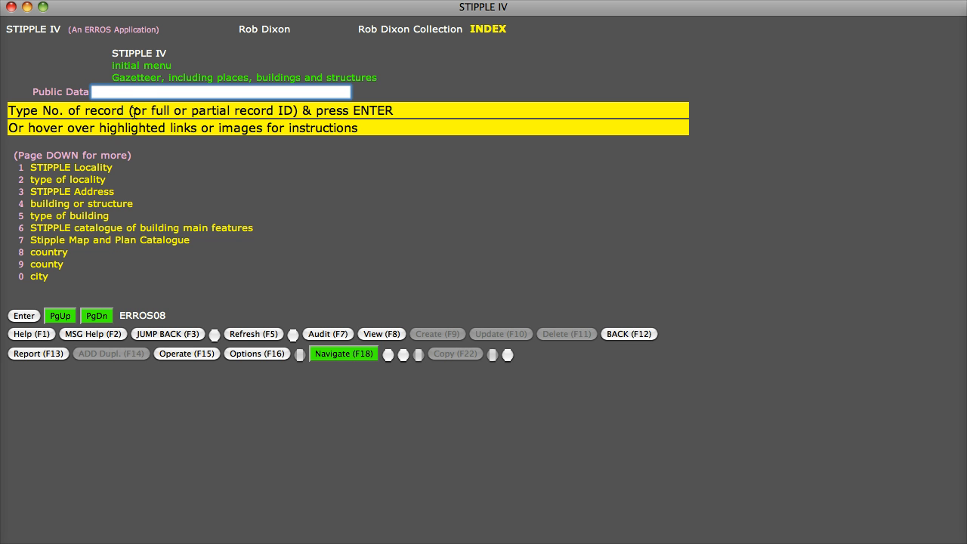
double_click(150, 234)
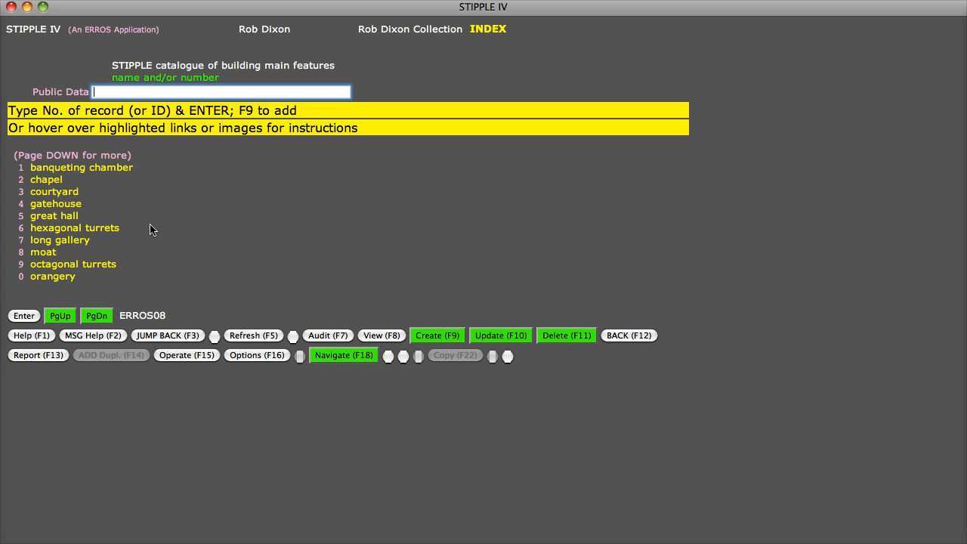
double_click(56, 218)
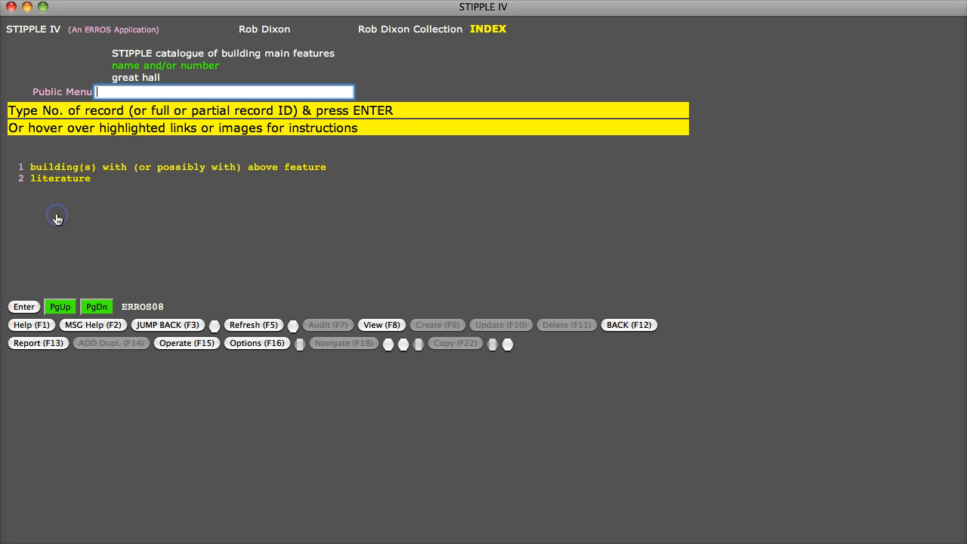
double_click(122, 172)
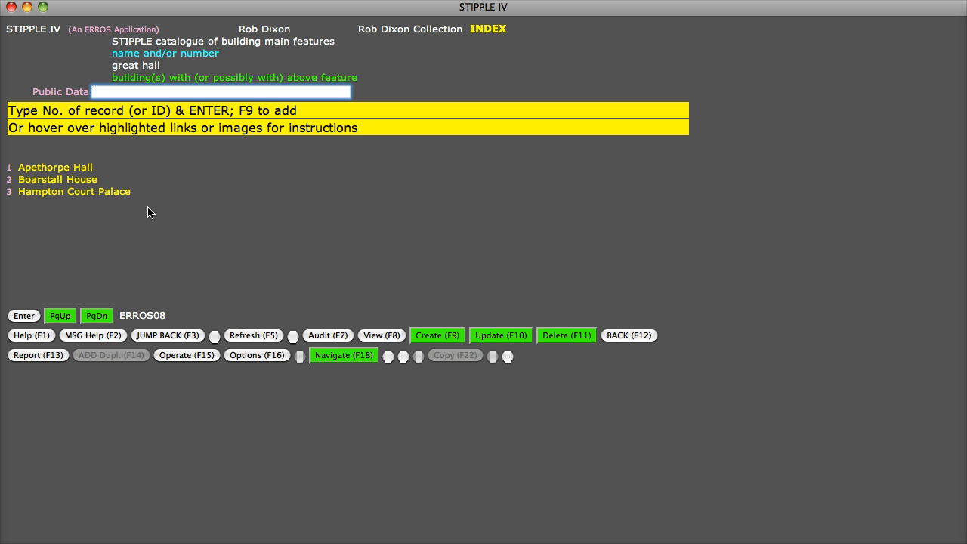
- Go directly to the buildings with a great hall using the path ".main/great/bui*"
type(".")
type("main/ga")
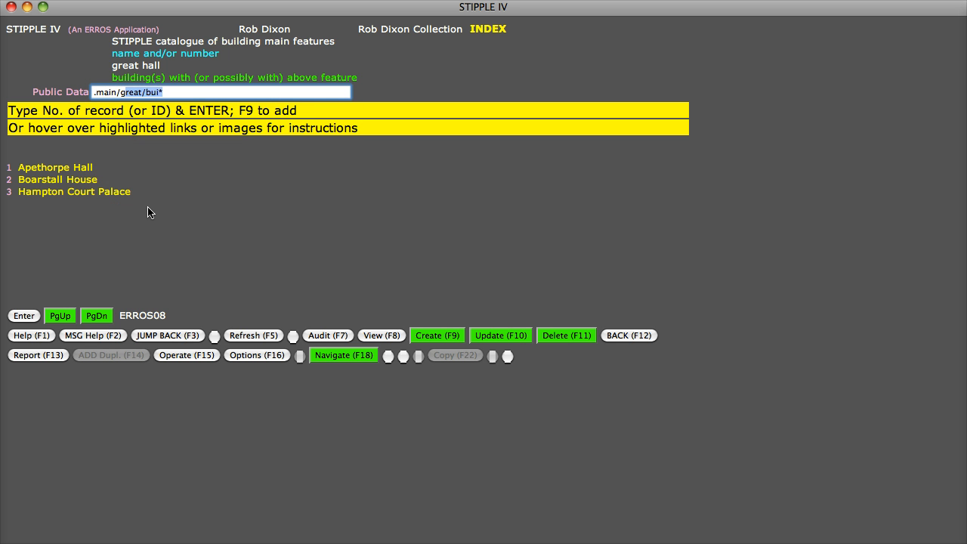
key("BackSpace")
type("reat/bui")
key("Return")
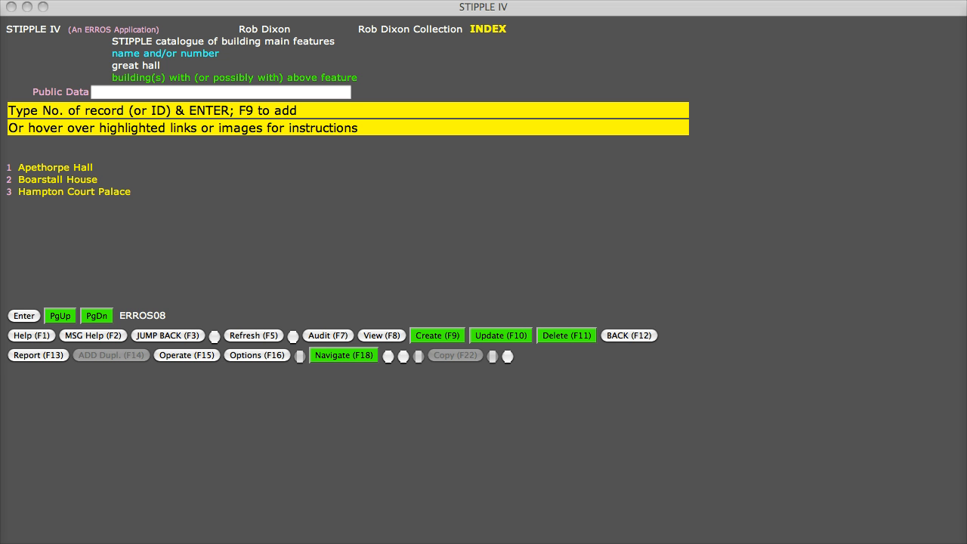
- Look up Broughton Castle directly with the path ".loc*/broughton cast*/"
left_click(354, 441)
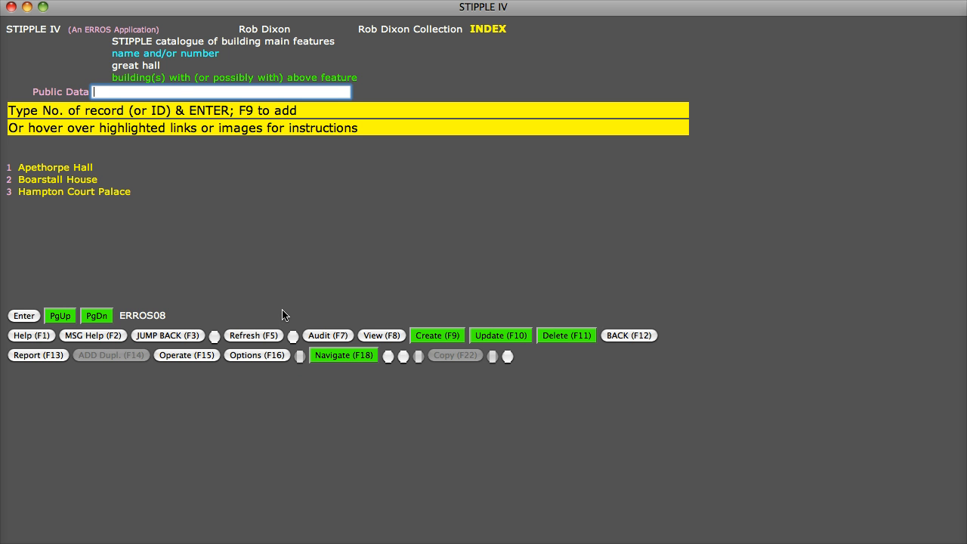
type(".loc")
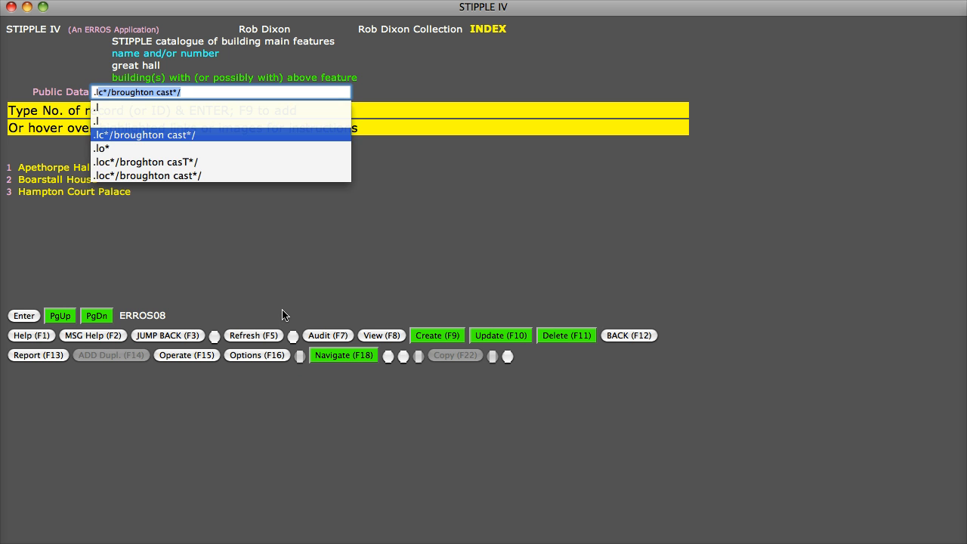
type("*/b")
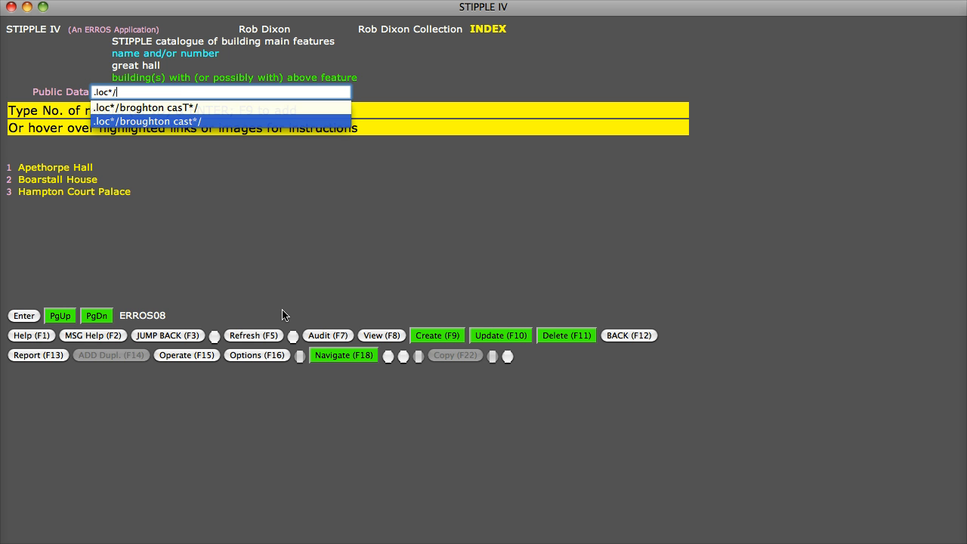
type("roughto")
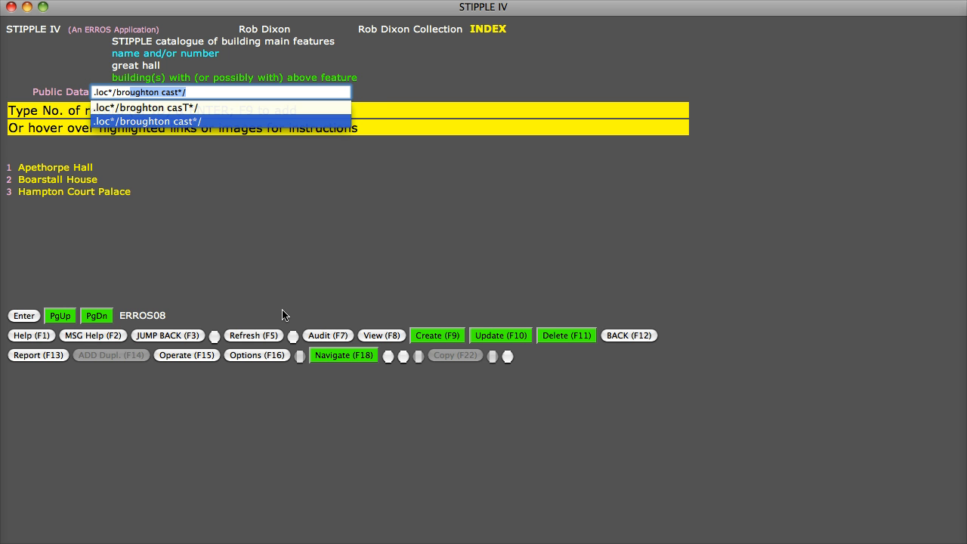
type("n ca")
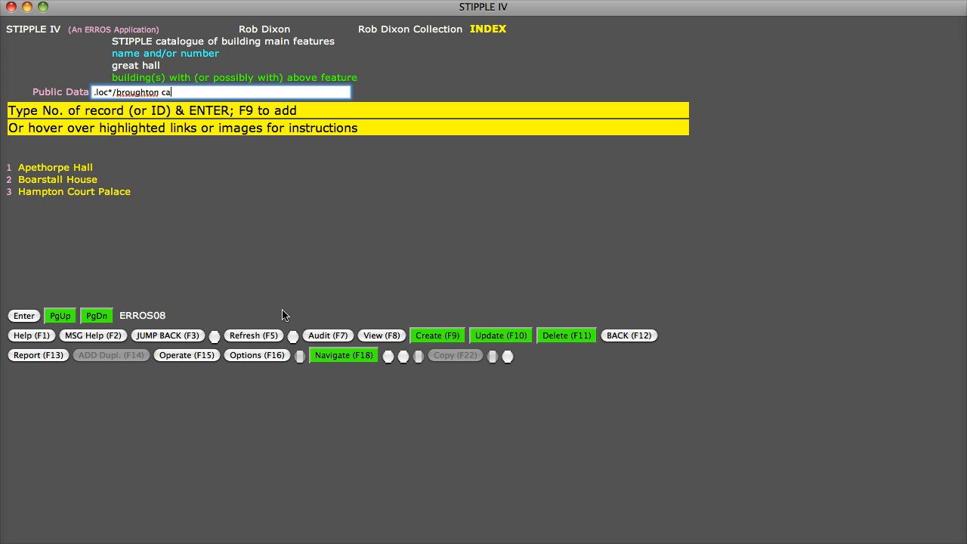
type("st*/")
key("Return")
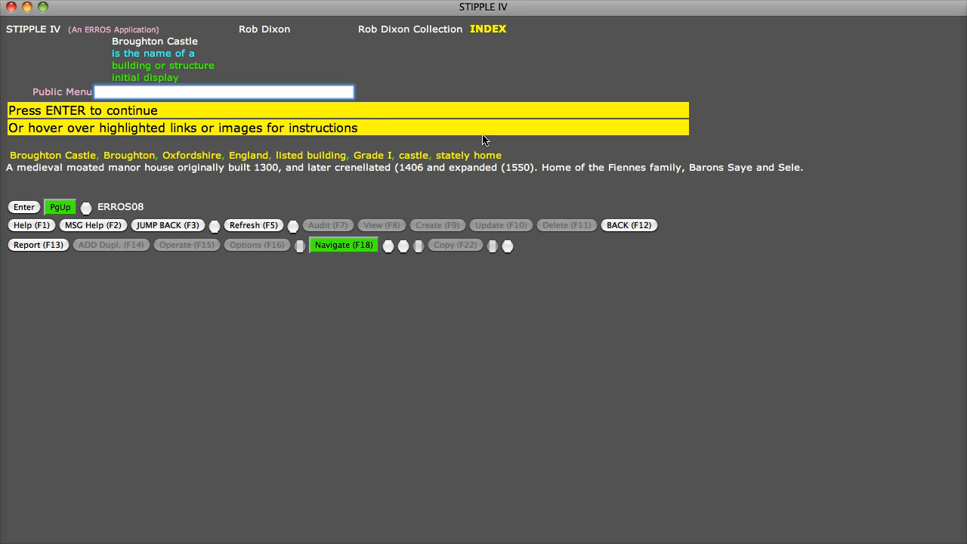
- Continue into the Broughton Castle record and open its main features of building under All Information - EDIT
mouse_move(488, 30)
key("Return")
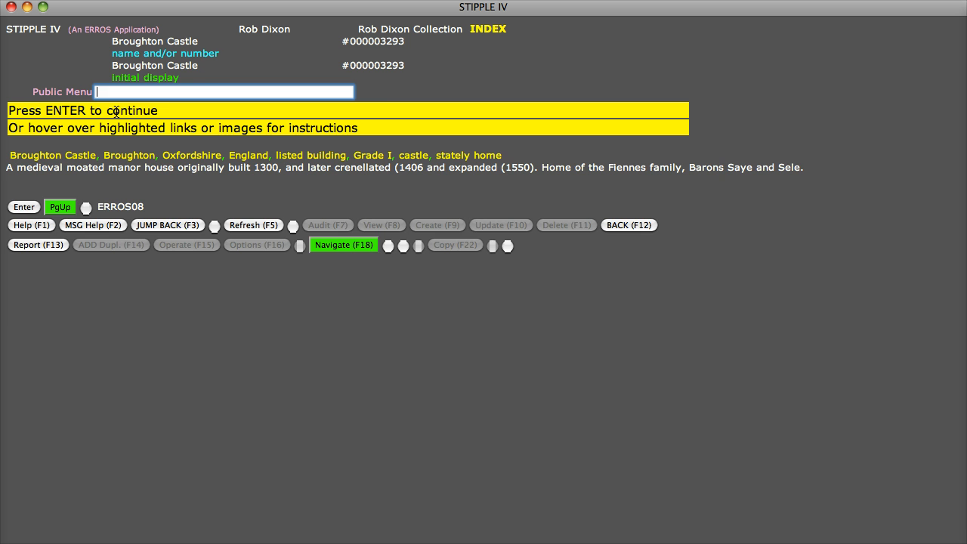
key("Return")
double_click(82, 179)
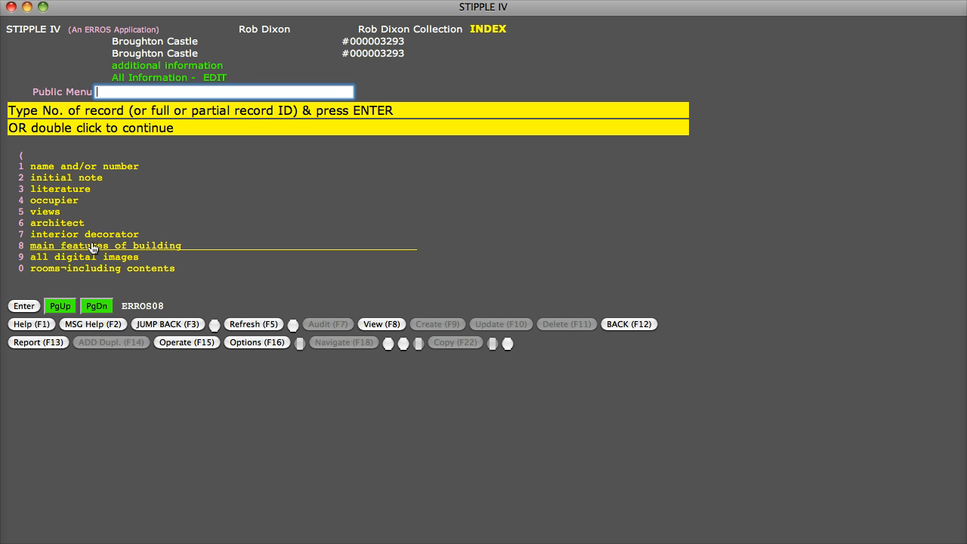
double_click(93, 247)
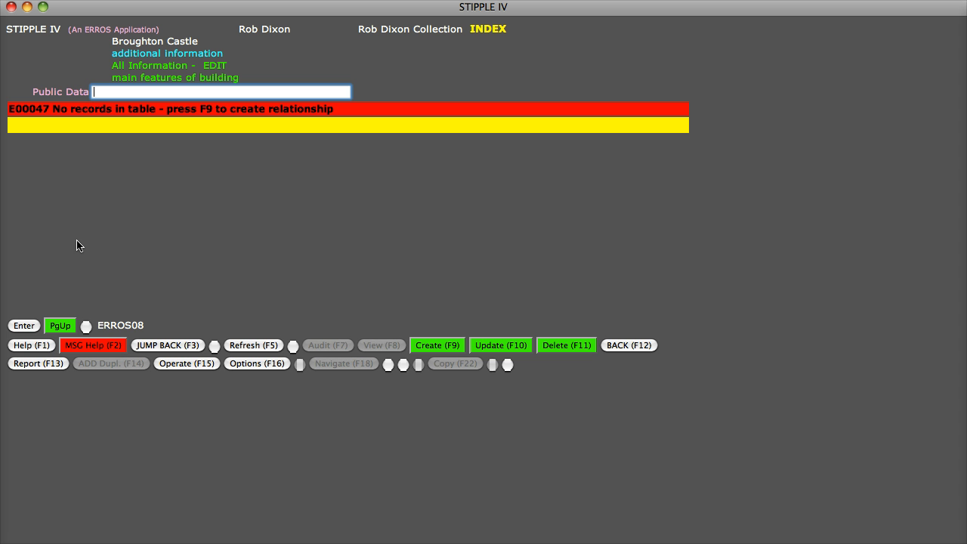
- Create a relationship from Broughton Castle to the great hall feature, leaving the comment blank
left_click(436, 345)
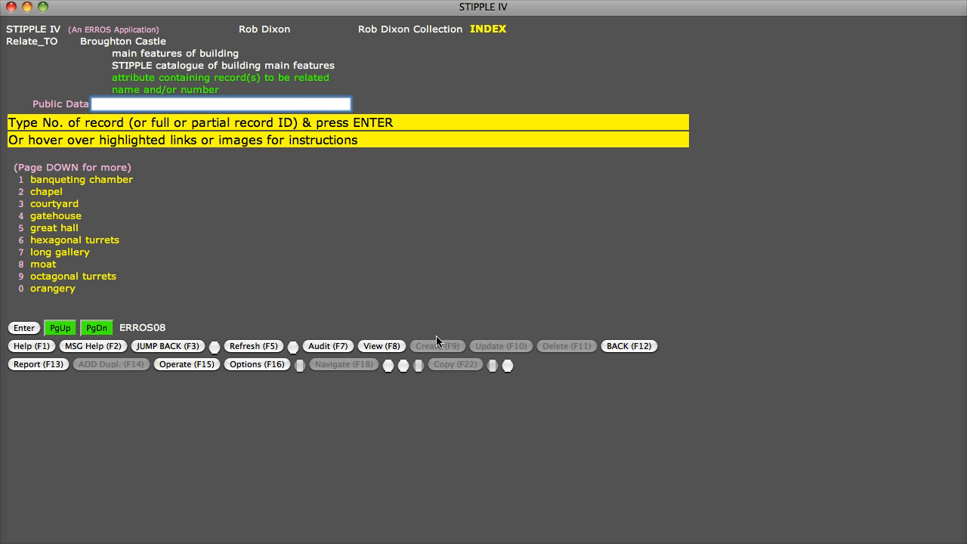
double_click(66, 235)
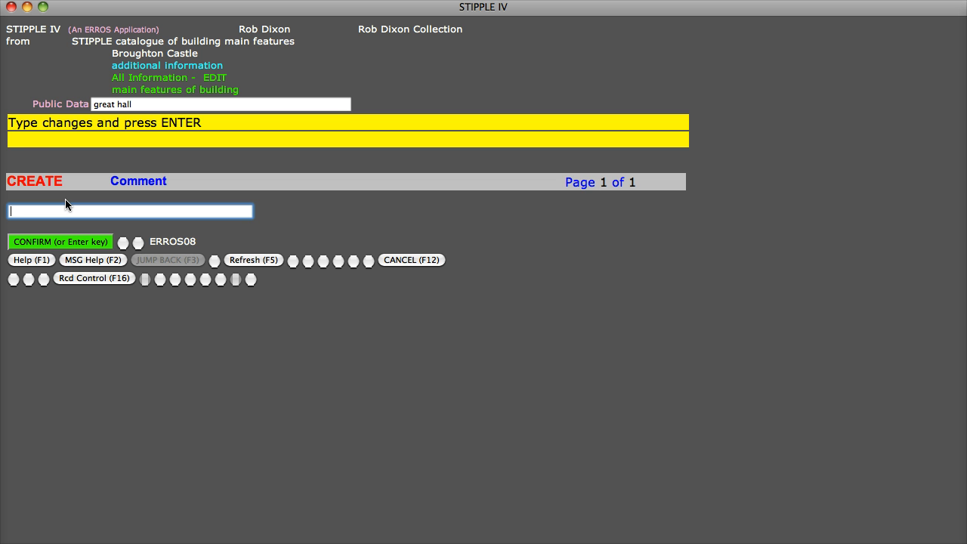
key("Return")
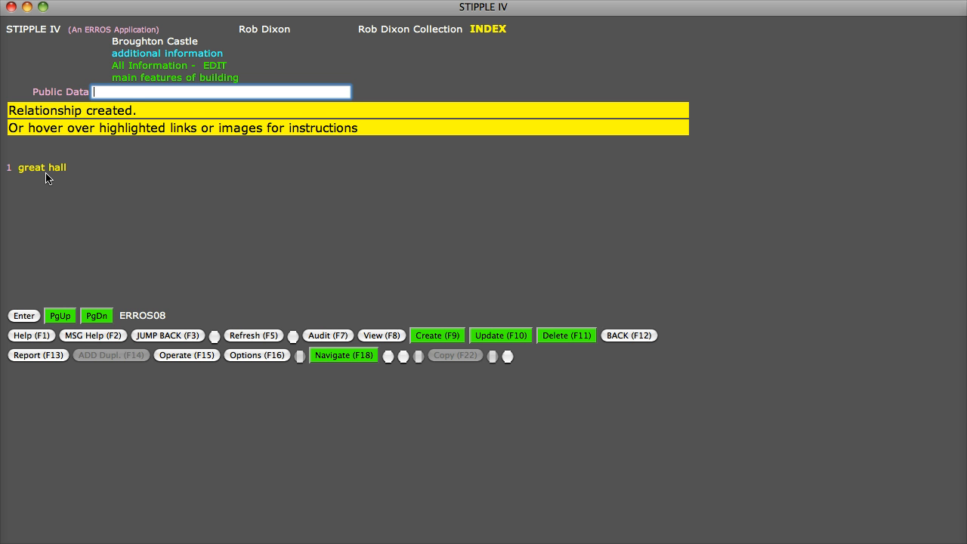
- Follow the great hall feature to its list of related buildings and open the Apethorpe Hall record
mouse_move(45, 173)
left_click(43, 174)
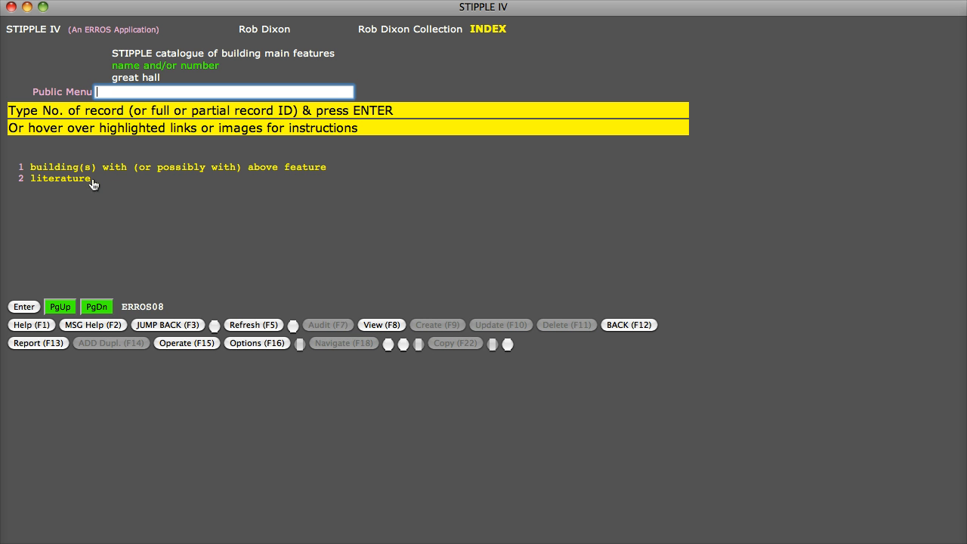
double_click(117, 168)
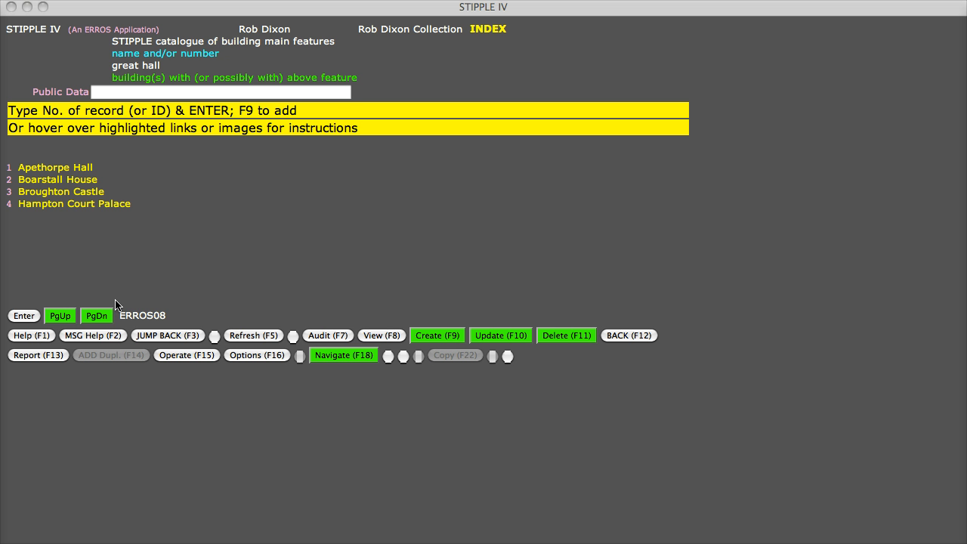
left_click(72, 167)
double_click(73, 168)
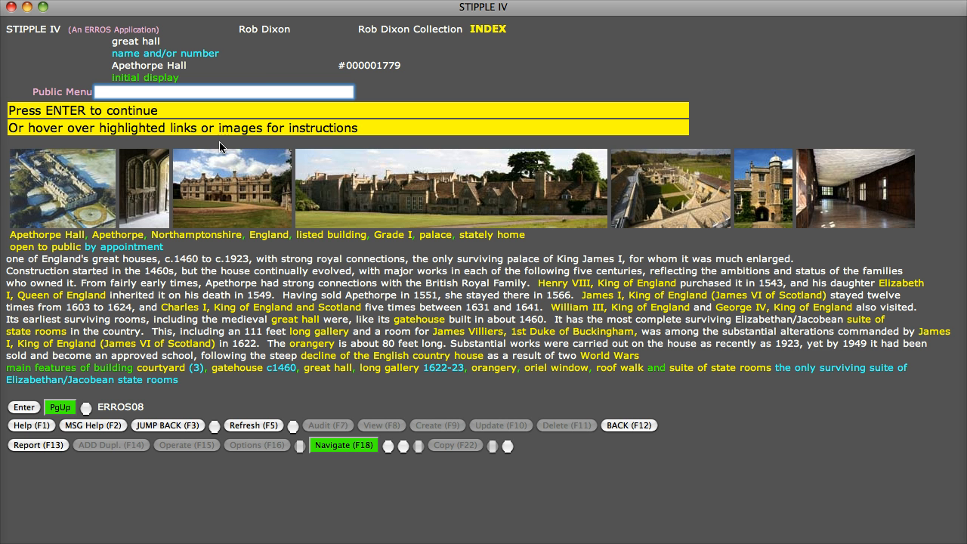
- List the Grade I buildings from Apethorpe Hall's classification and open the Broughton Castle record
mouse_move(229, 164)
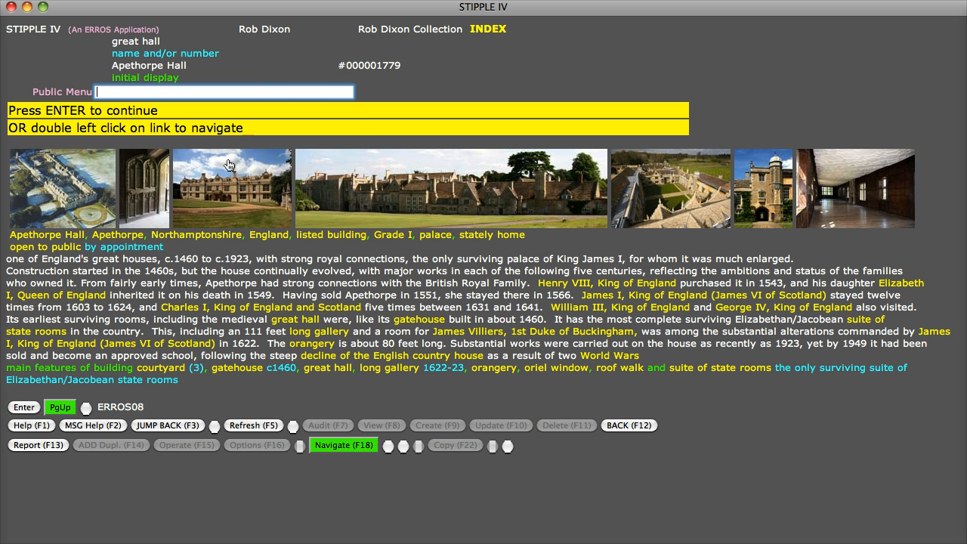
left_click(388, 241)
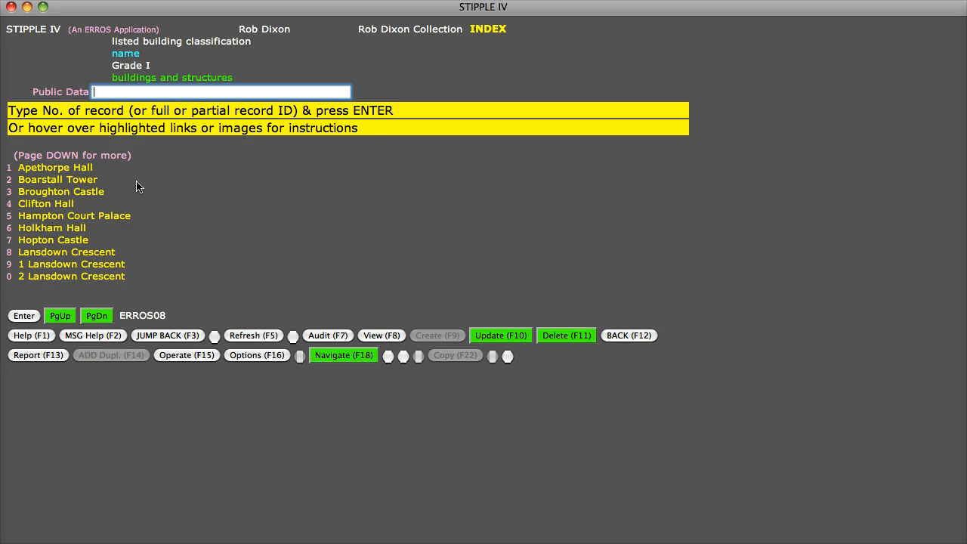
double_click(87, 194)
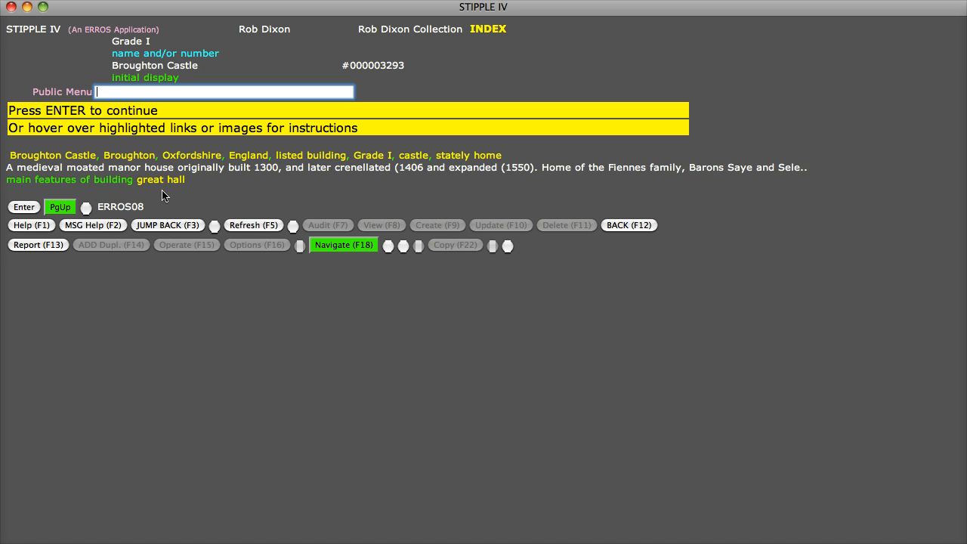
- Return to the Grade I buildings list, find "wotton" and open the Wotton House record
left_click(168, 226)
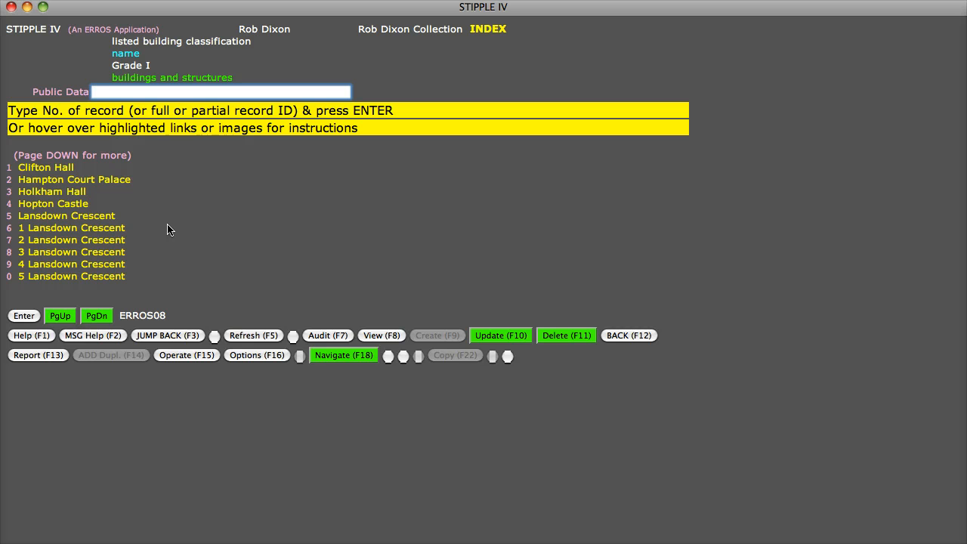
type("wotton")
key("Return")
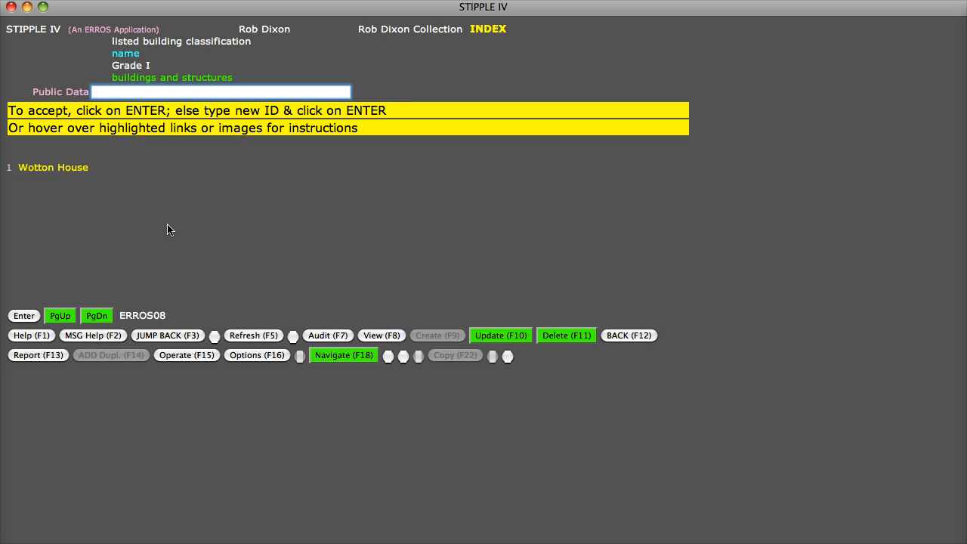
double_click(54, 171)
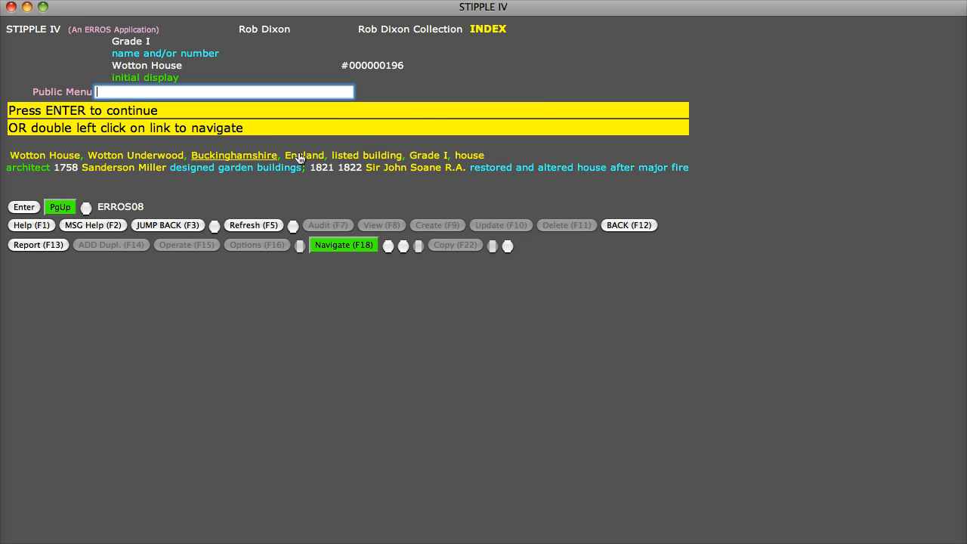
- Open the record of Wotton House's architect Sir John Soane and follow it to Pitzhanger Manor House
double_click(407, 168)
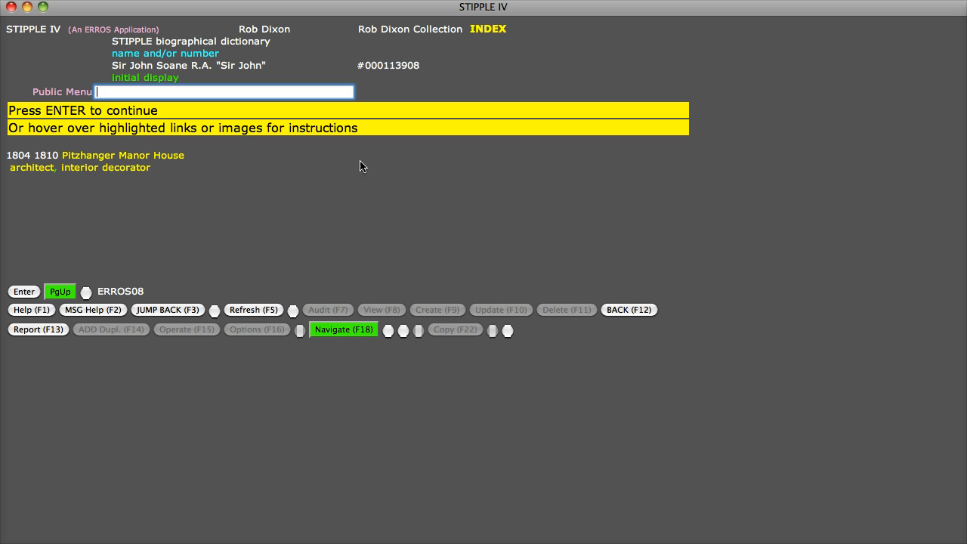
double_click(167, 157)
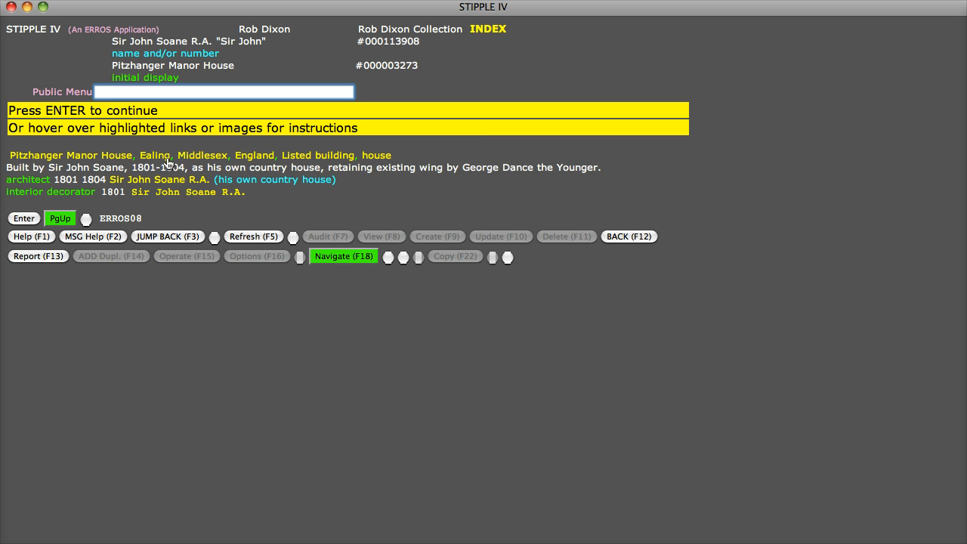